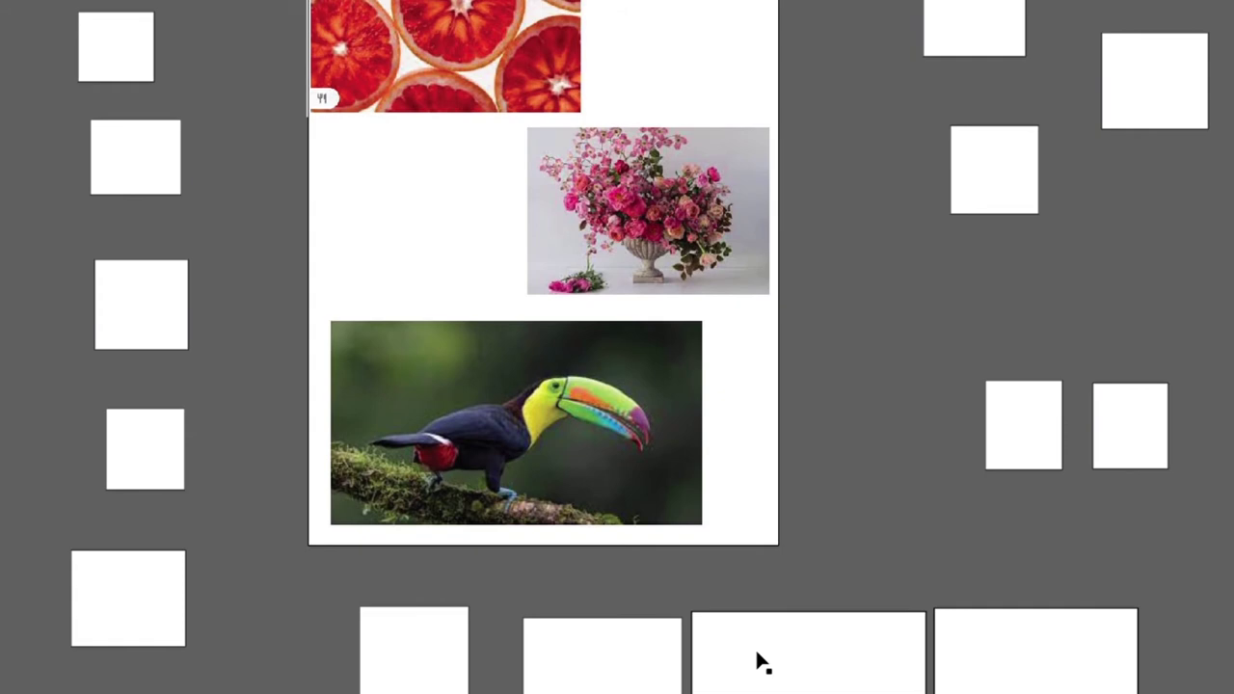
# Fill the top two left squares with deep red and orange sampled from the blood orange photo.
pyautogui.click(89, 48)
pyautogui.press('i')
pyautogui.click(450, 54)
pyautogui.press('v')
pyautogui.click(103, 147)
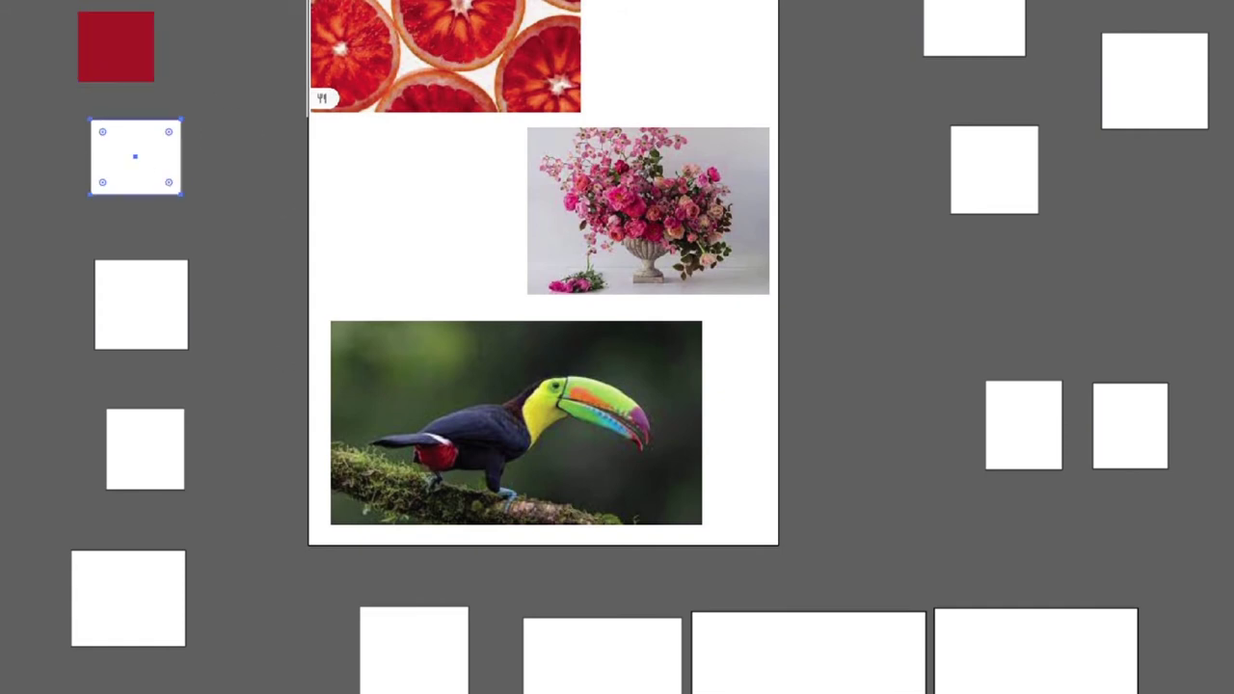
pyautogui.press('i')
pyautogui.click(345, 32)
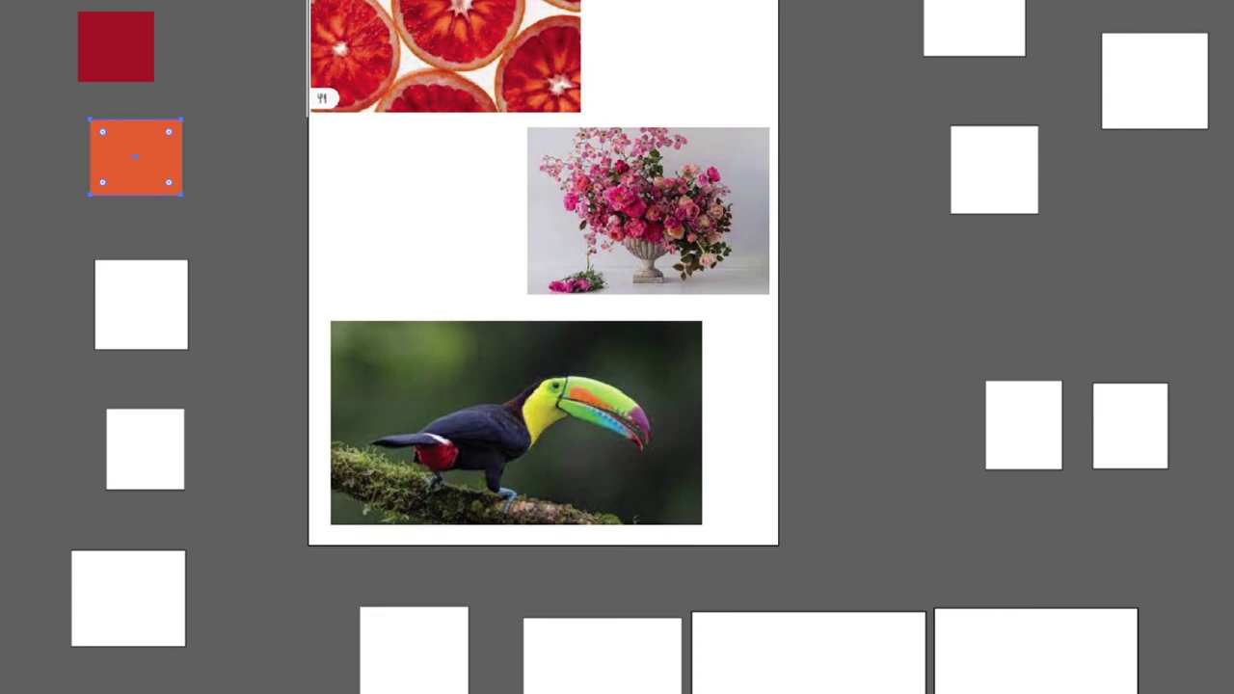
# Fill the next three left squares with peach, cream and salmon from the blood orange photo.
pyautogui.click(138, 304)
pyautogui.press('i')
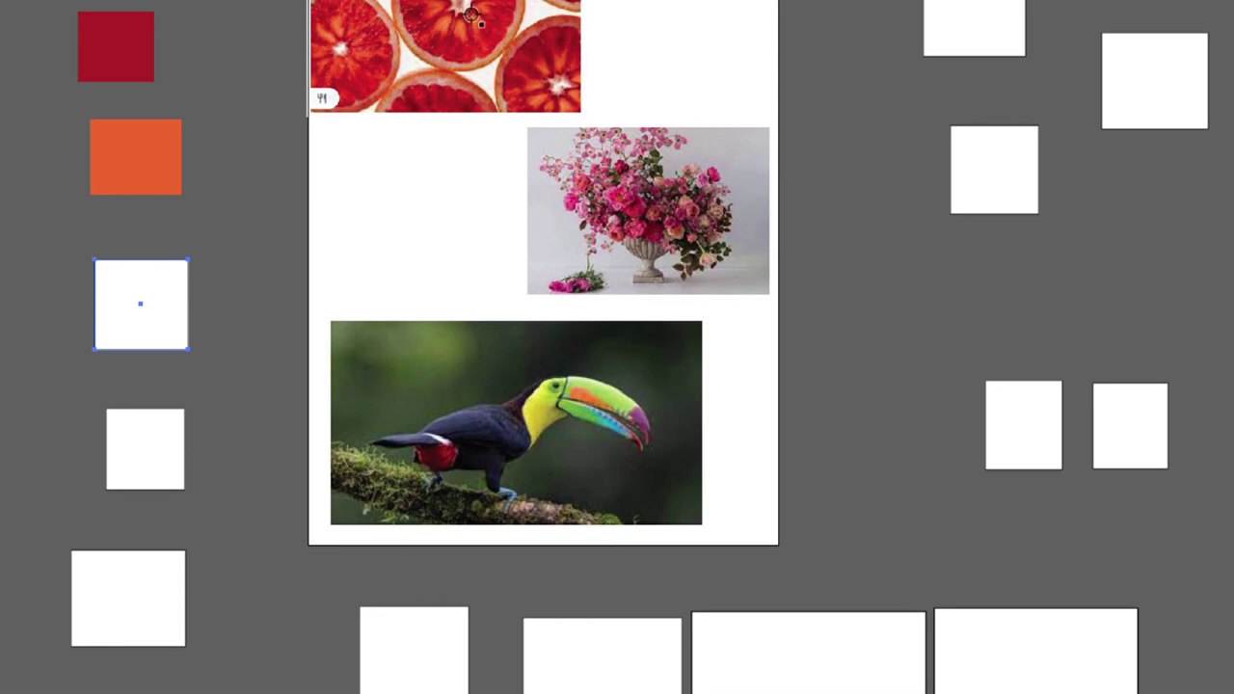
pyautogui.click(464, 8)
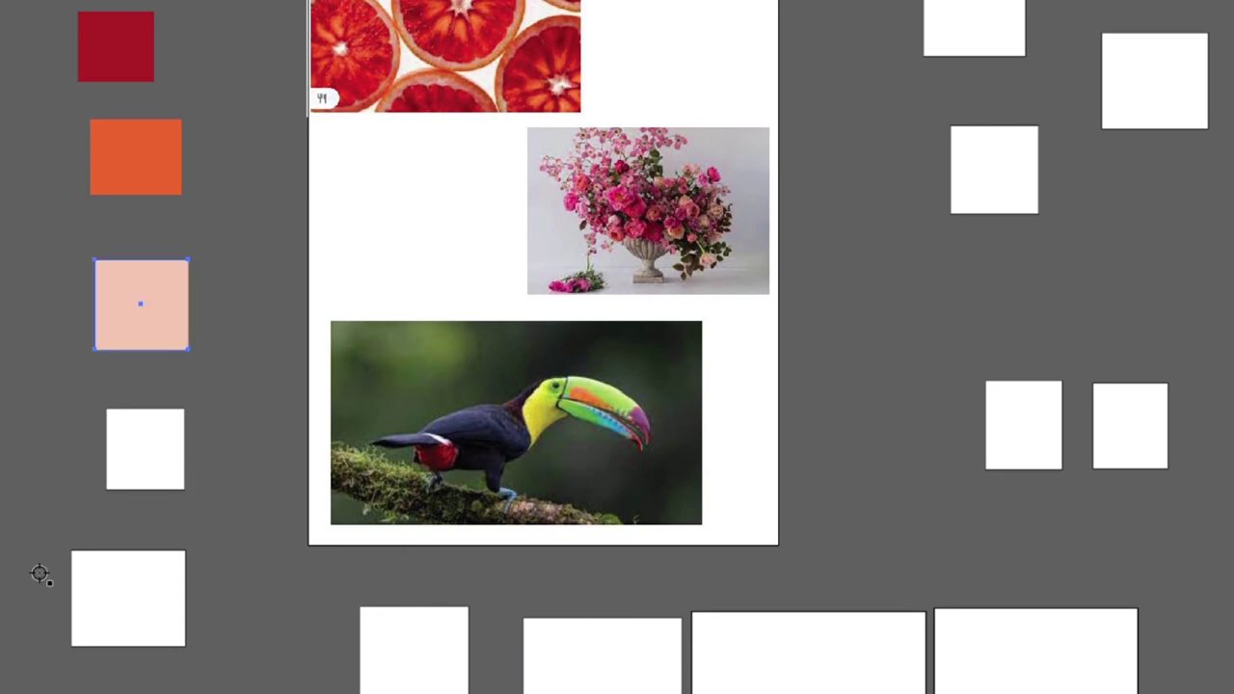
pyautogui.keyDown('ctrl'); pyautogui.click(132, 433); pyautogui.keyUp('ctrl')
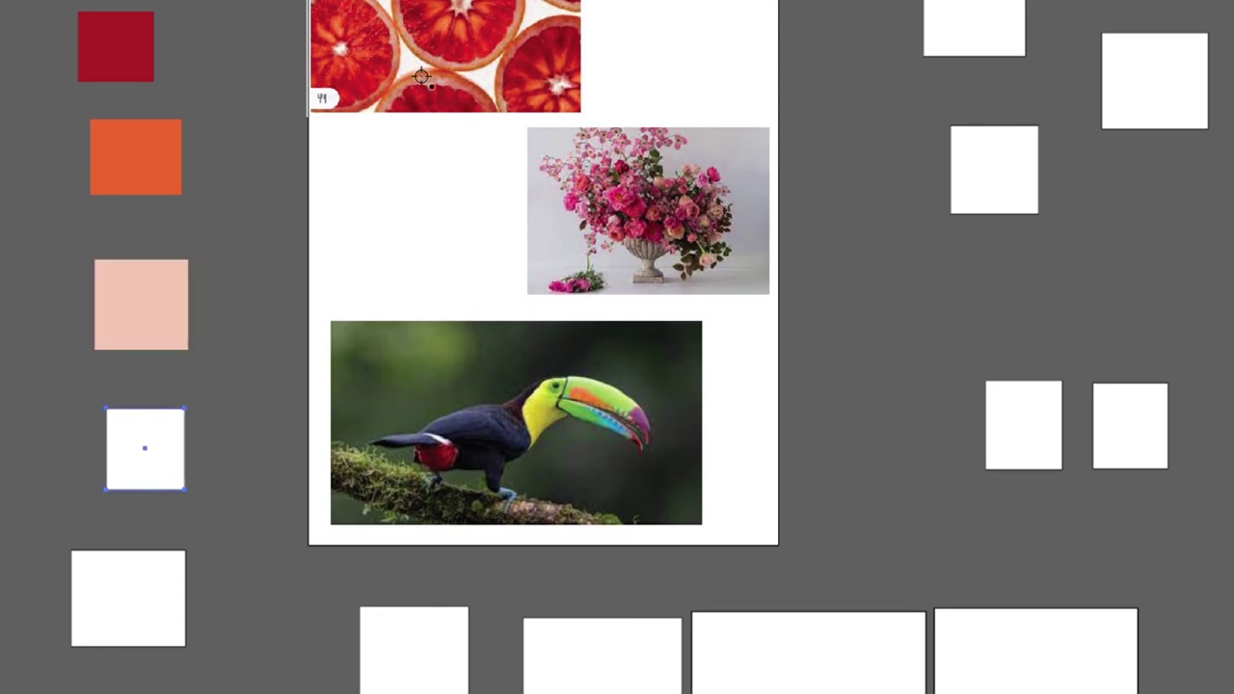
pyautogui.click(347, 54)
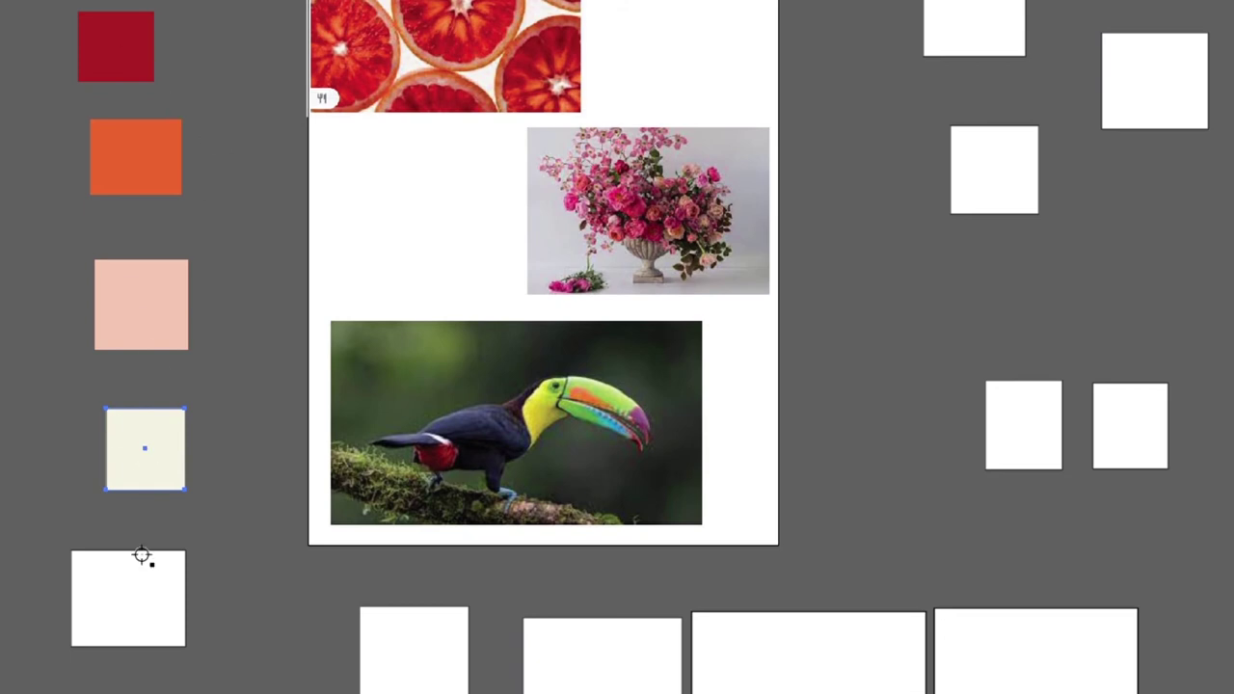
pyautogui.keyDown('ctrl'); pyautogui.click(137, 596); pyautogui.keyUp('ctrl')
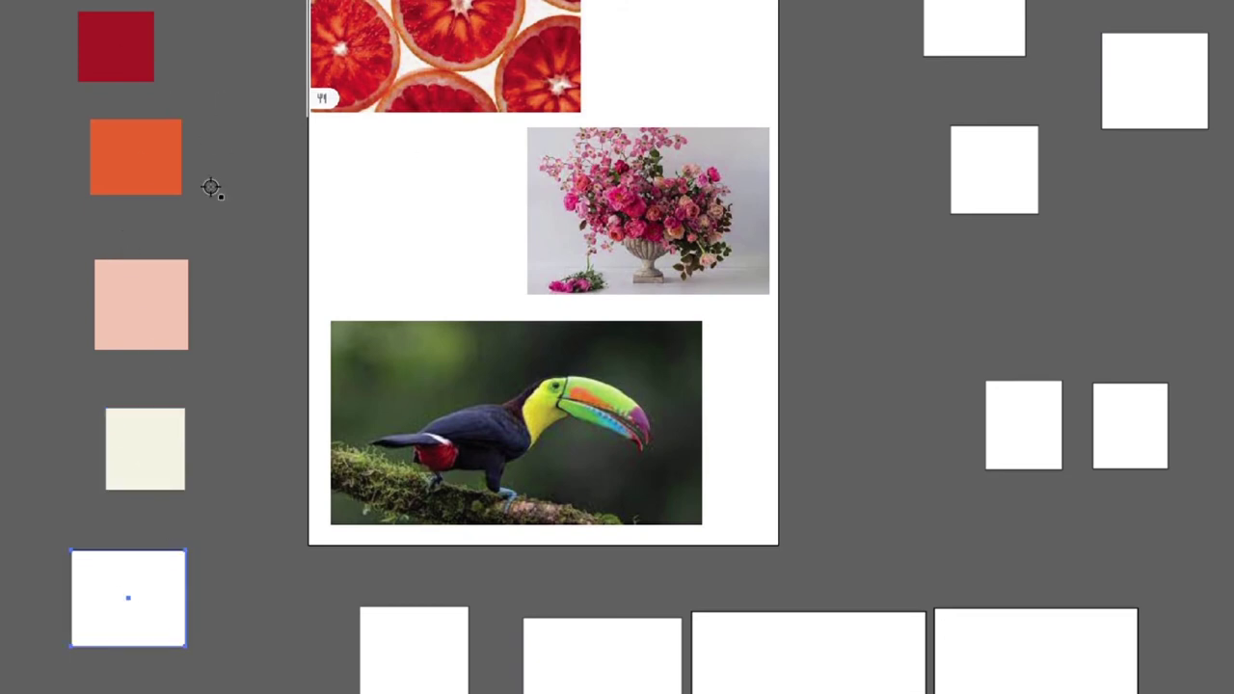
pyautogui.click(481, 69)
pyautogui.click(482, 73)
pyautogui.click(484, 71)
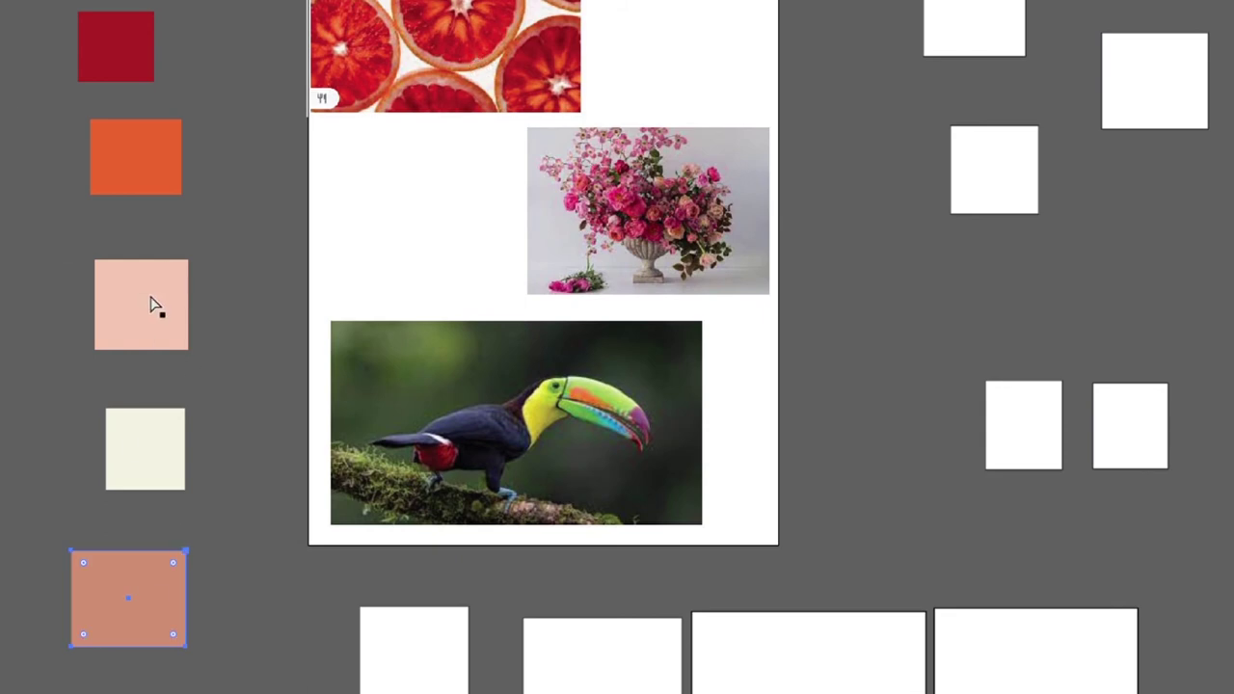
# Reorder the left swatches so salmon sits third, then peach, then cream at the bottom.
pyautogui.moveTo(154, 306); pyautogui.dragTo(2, 654)
pyautogui.moveTo(146, 591); pyautogui.dragTo(144, 256)
pyautogui.moveTo(145, 438); pyautogui.dragTo(137, 539)
pyautogui.click(132, 379)
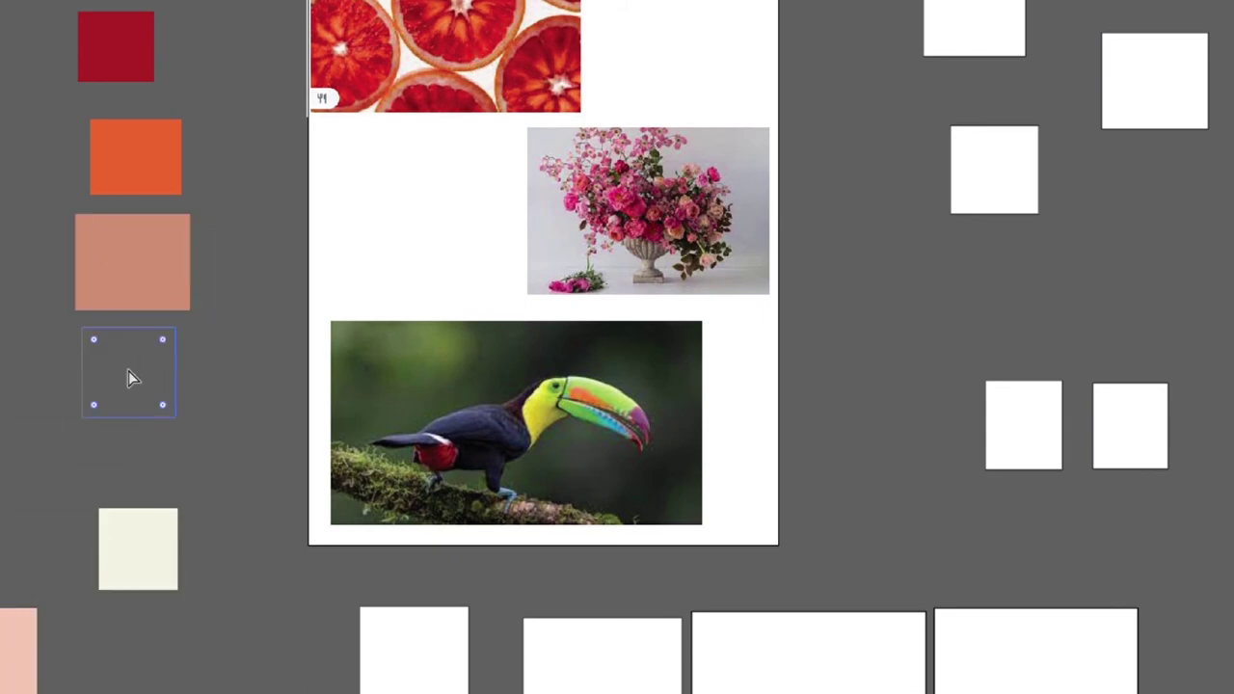
pyautogui.moveTo(133, 379); pyautogui.dragTo(132, 378)
pyautogui.moveTo(142, 553); pyautogui.dragTo(126, 479)
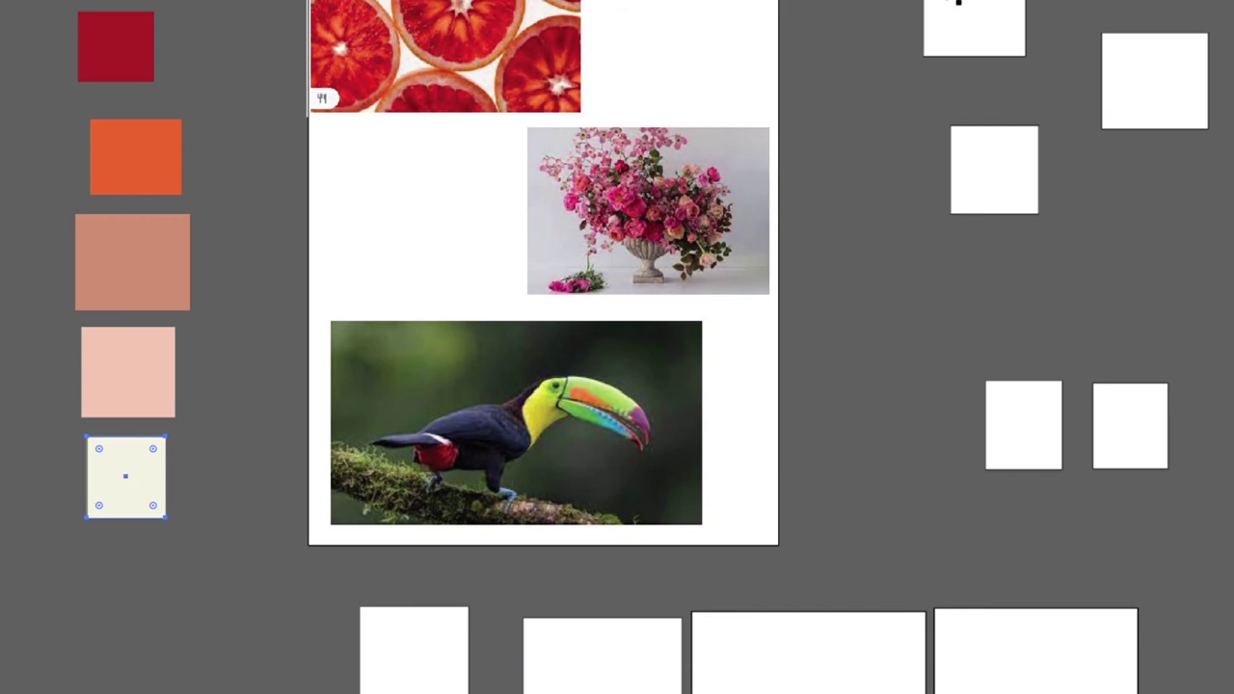
# Fill the top square beside the flowers with bright magenta sampled from the flower photo.
pyautogui.click(957, 5)
pyautogui.press('i')
pyautogui.click(656, 237)
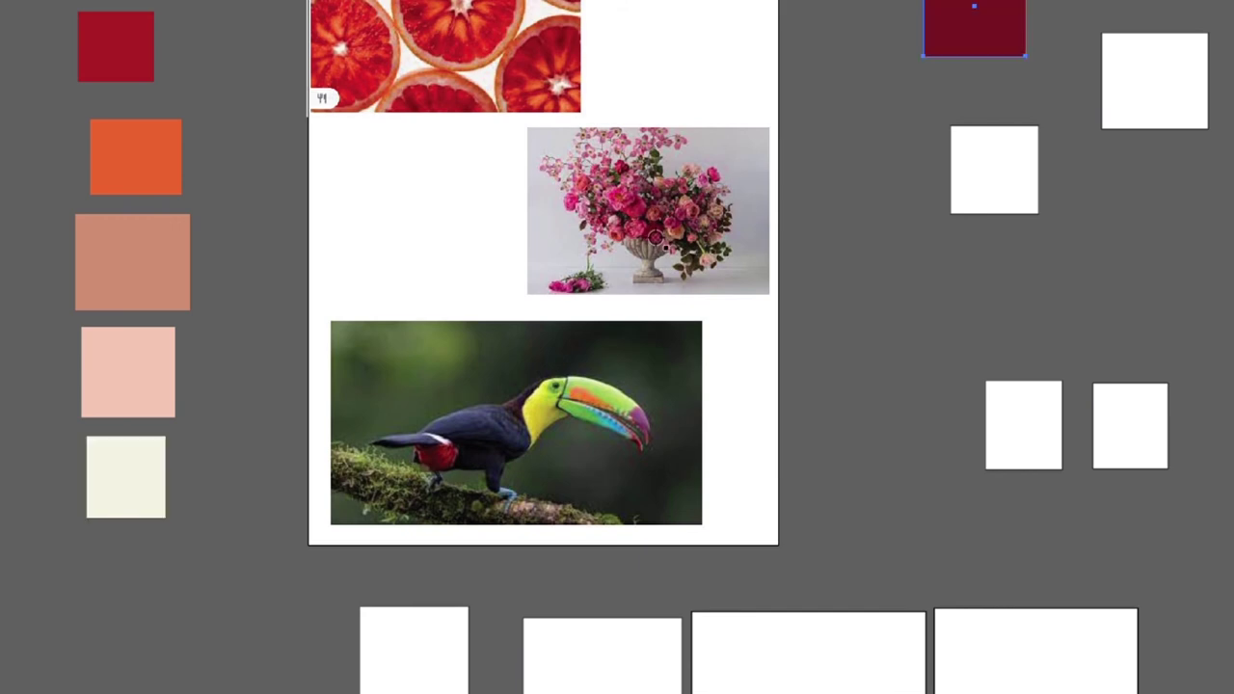
pyautogui.click(676, 228)
pyautogui.click(623, 198)
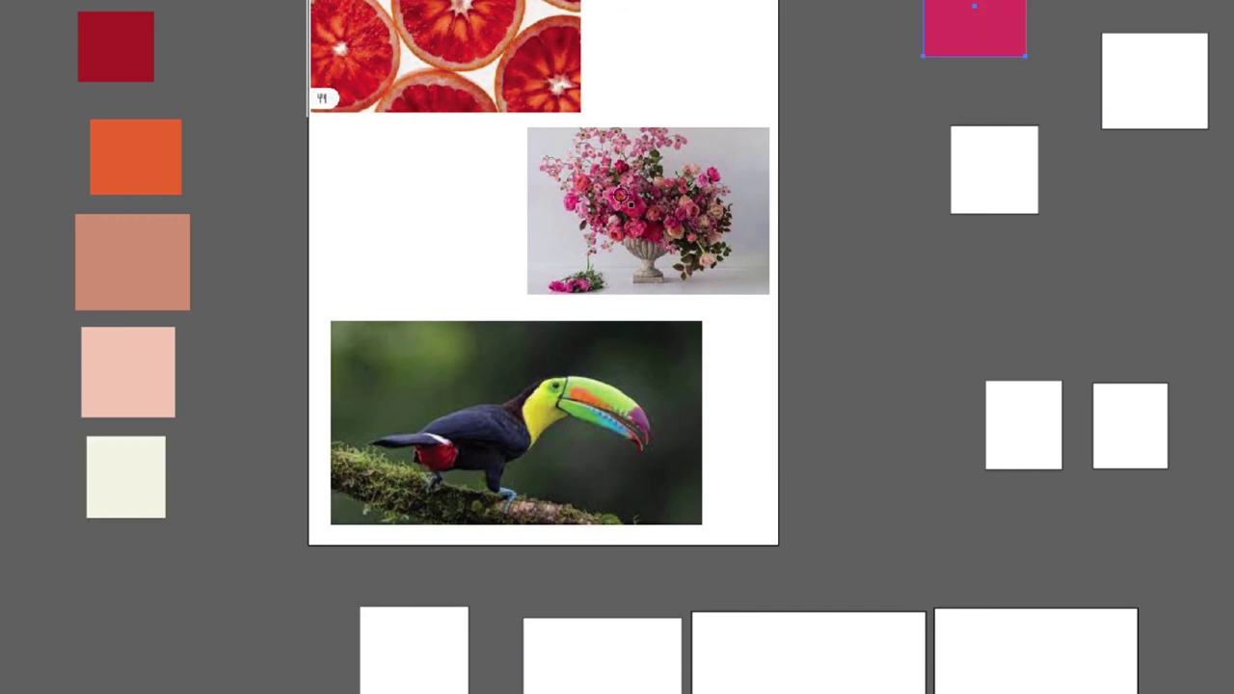
pyautogui.click(617, 200)
# Fill the square below with light pink and the top-right square with dark pink.
pyautogui.press('v')
pyautogui.click(999, 177)
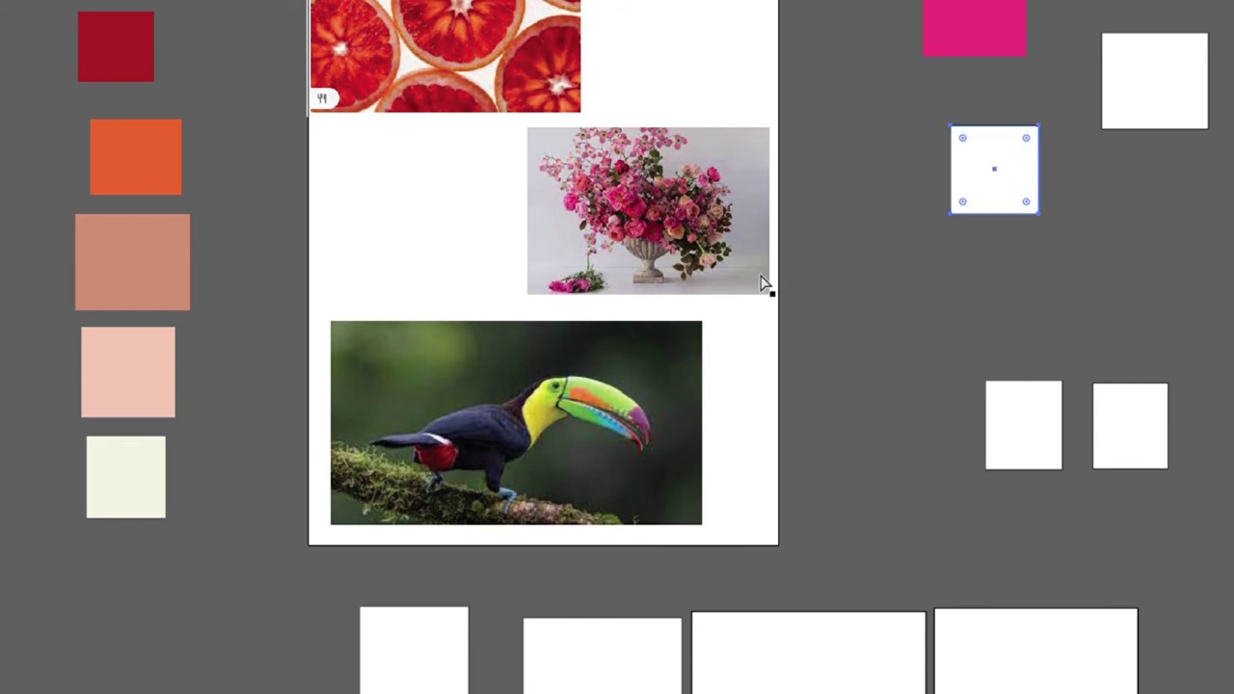
pyautogui.press('i')
pyautogui.click(619, 234)
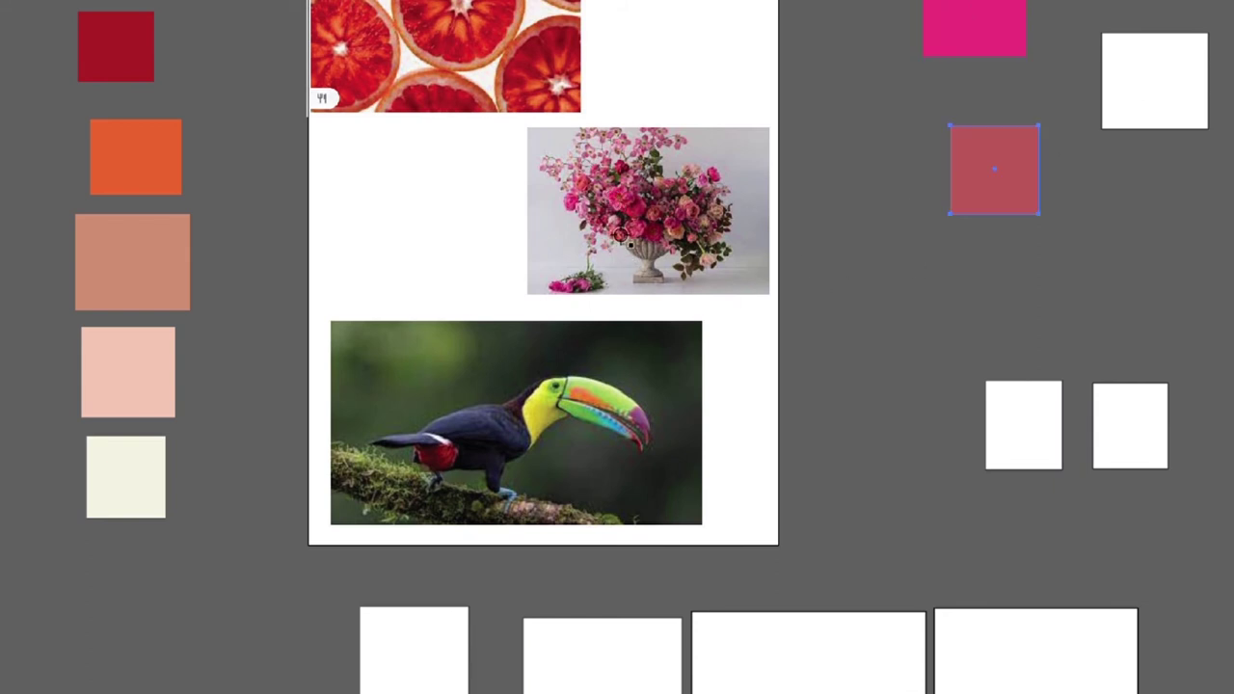
pyautogui.hotkey('ctrl', 'z')
pyautogui.click(629, 181)
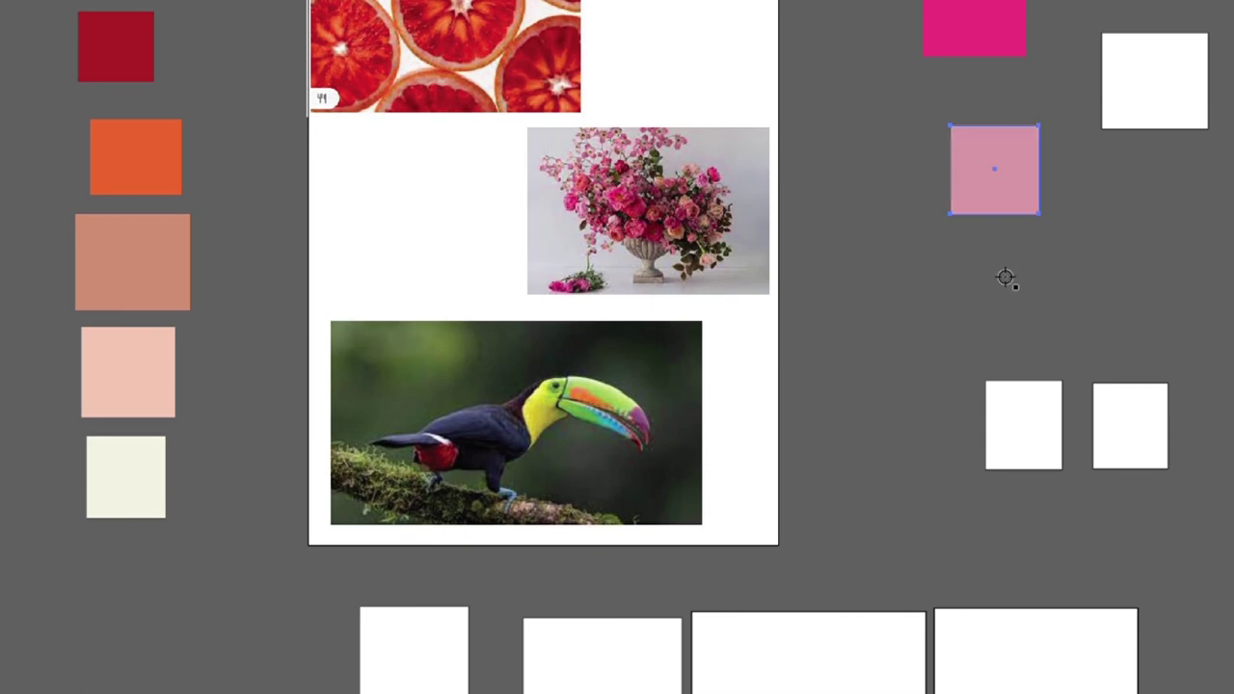
pyautogui.keyDown('ctrl'); pyautogui.click(1143, 103); pyautogui.keyUp('ctrl')
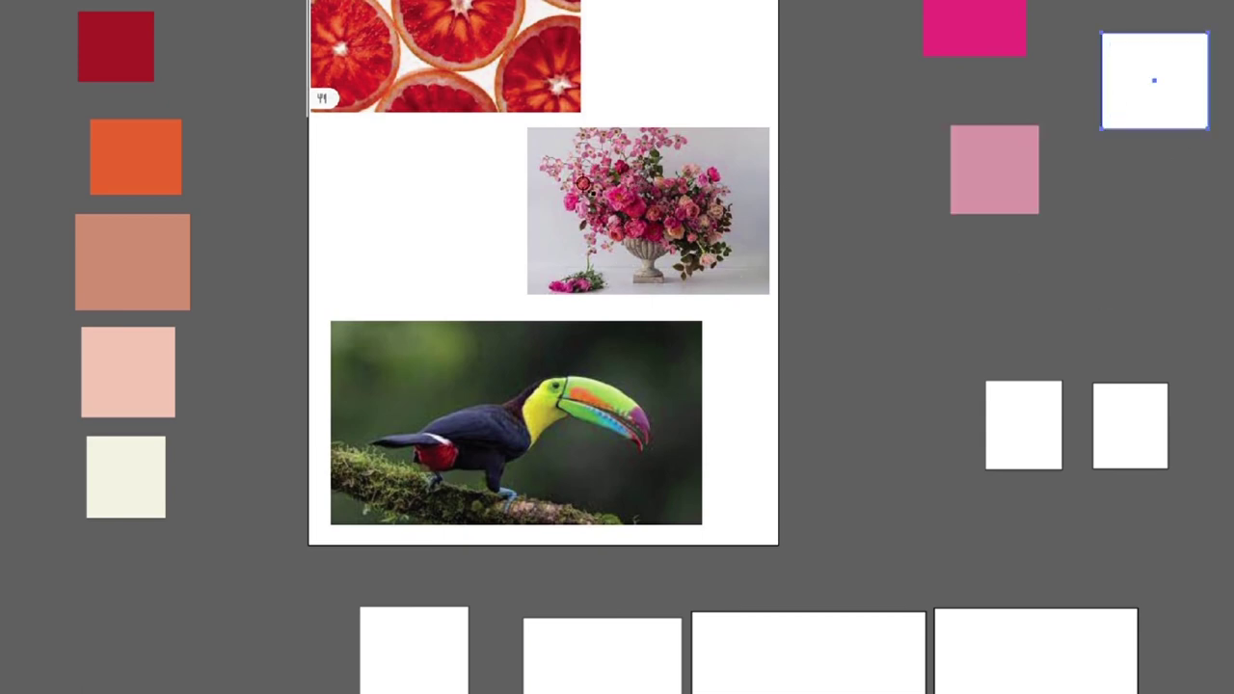
pyautogui.click(574, 204)
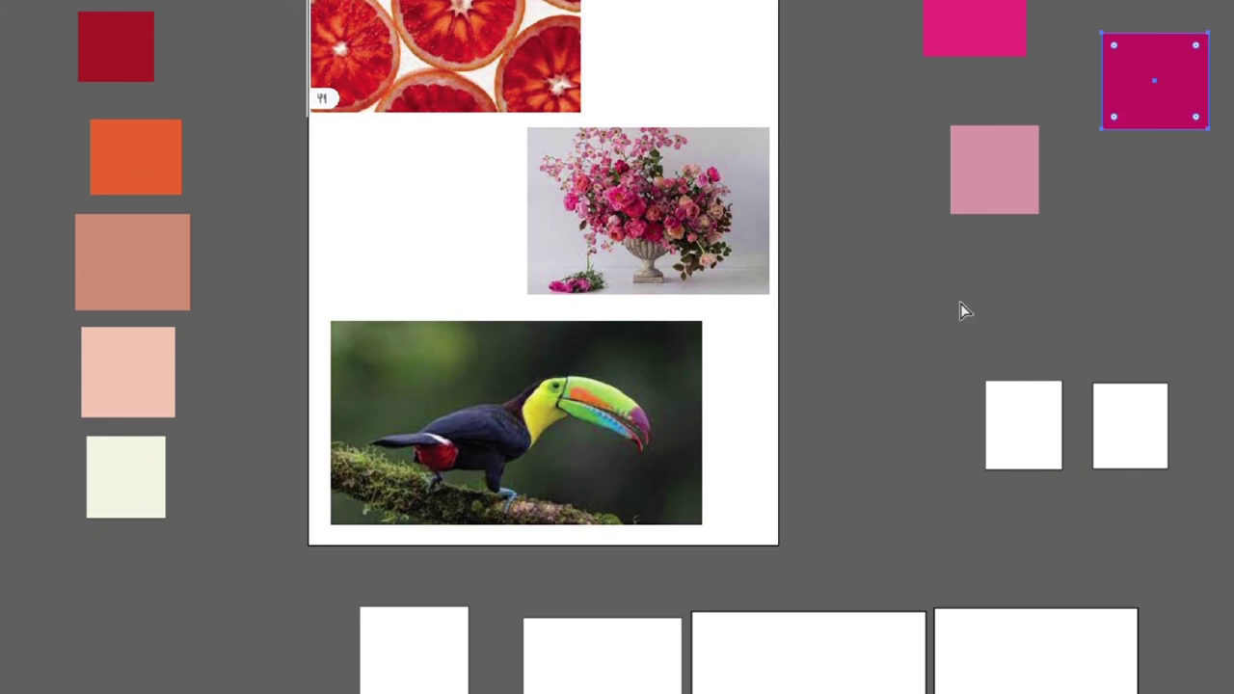
# Fill the left of the two empty squares with magenta sampled from the flowers.
pyautogui.keyDown('ctrl'); pyautogui.click(1019, 421); pyautogui.keyUp('ctrl')
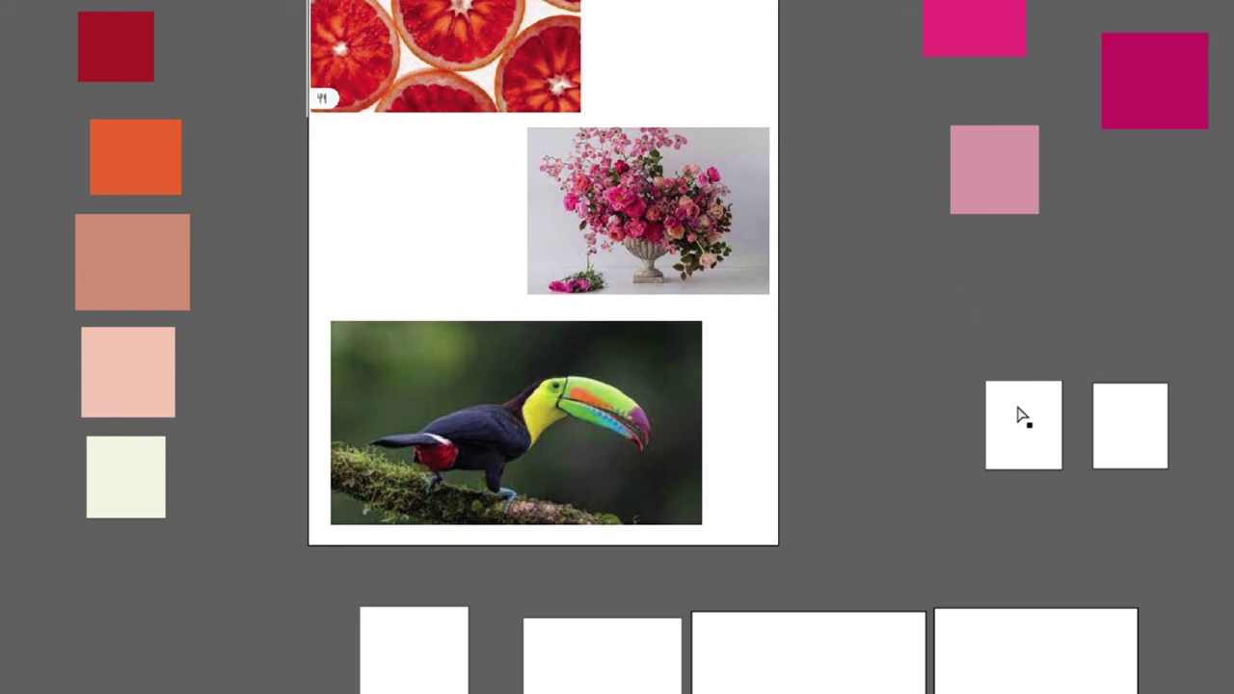
pyautogui.click(647, 147)
pyautogui.click(658, 173)
pyautogui.click(640, 190)
pyautogui.click(631, 182)
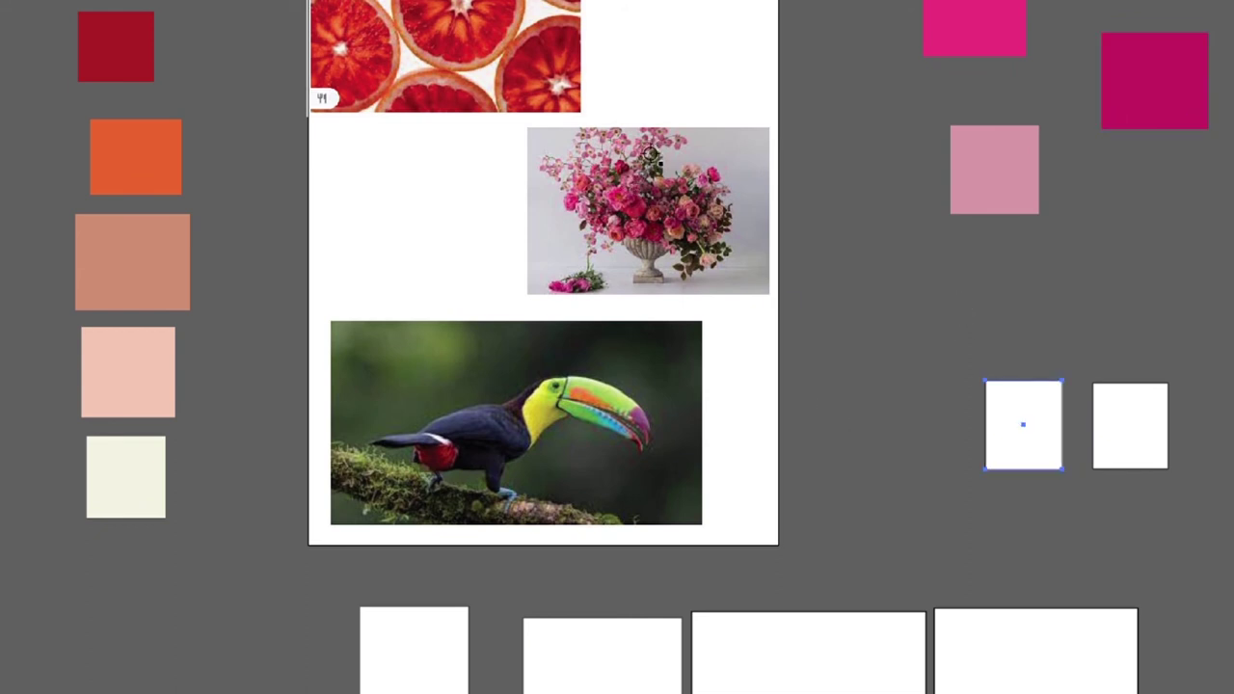
pyautogui.click(647, 146)
pyautogui.click(665, 169)
pyautogui.click(718, 182)
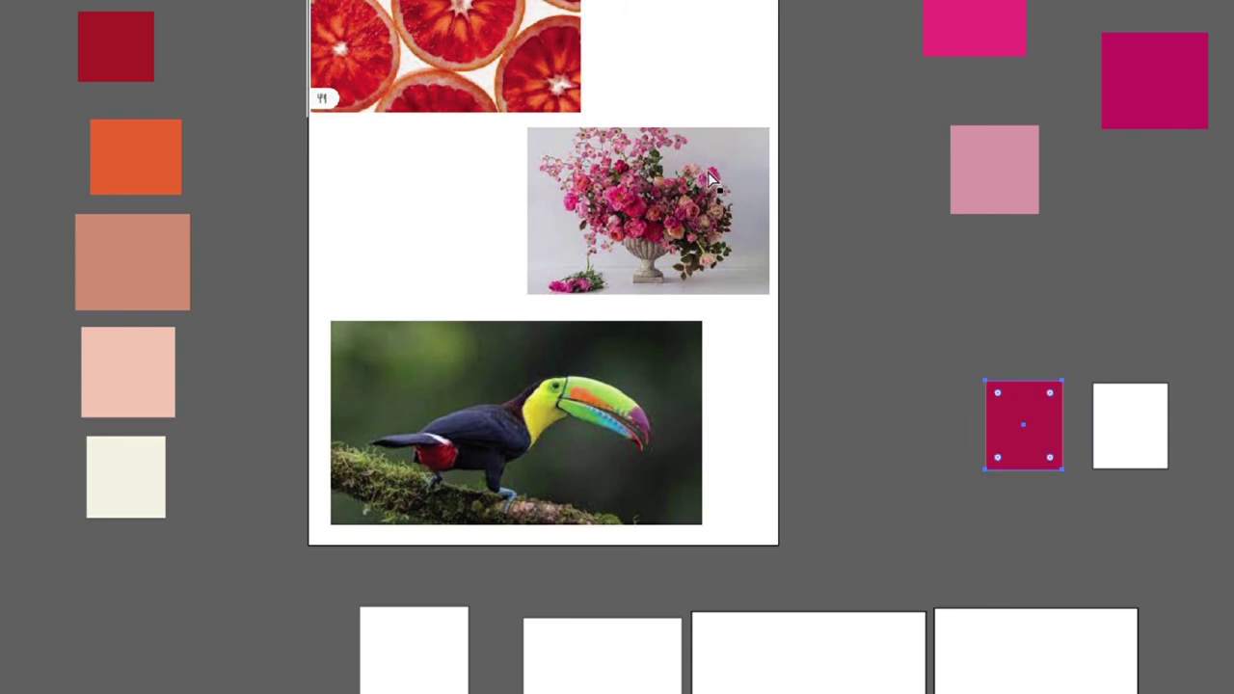
pyautogui.click(716, 183)
pyautogui.click(689, 213)
pyautogui.click(679, 221)
pyautogui.click(589, 287)
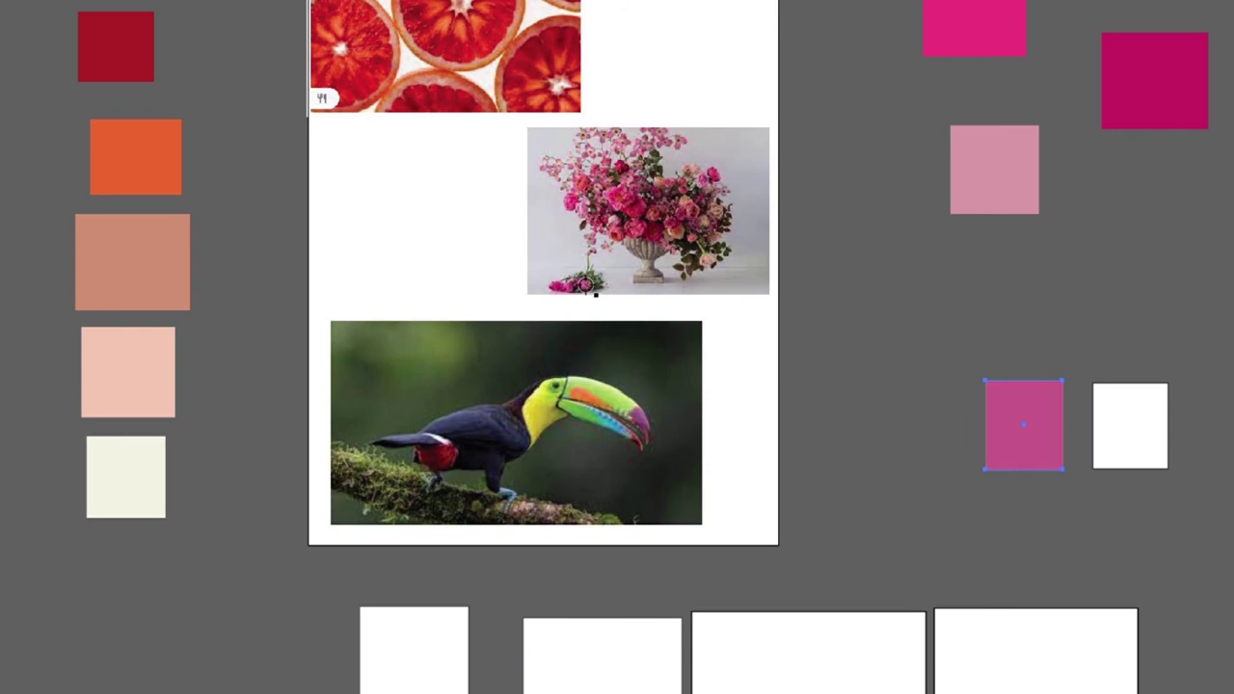
# Fill the remaining right square with a light pink sampled from the flowers.
pyautogui.click(1134, 428)
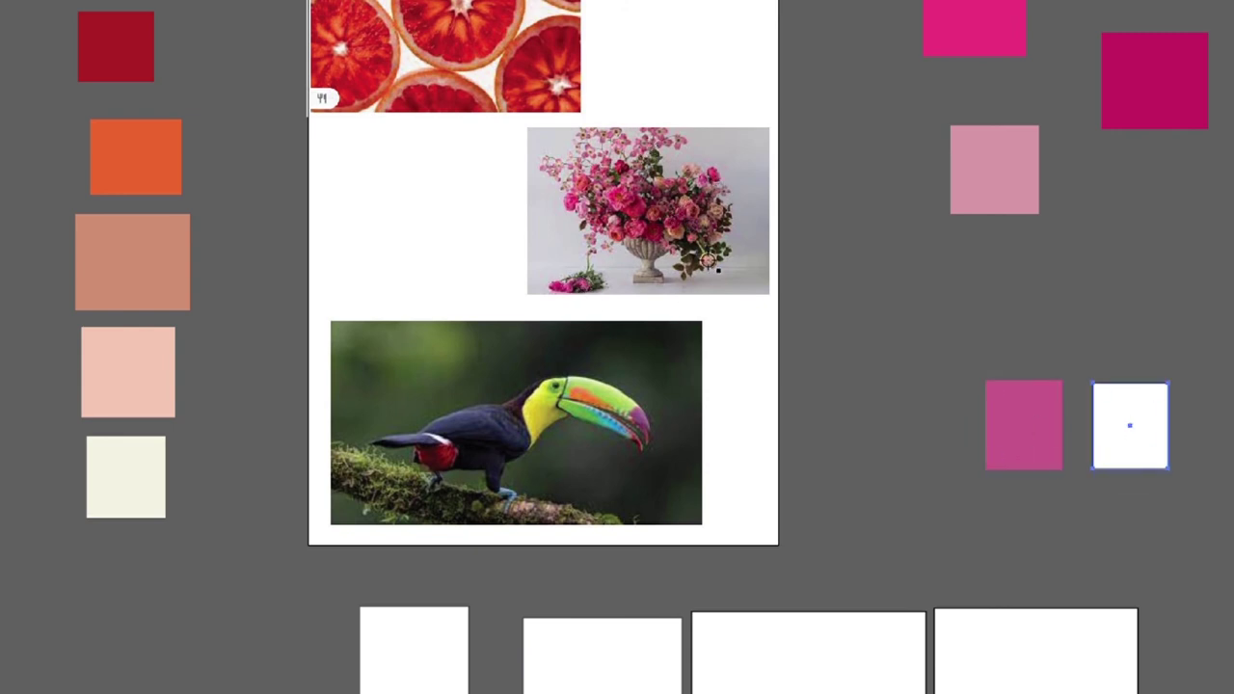
pyautogui.click(709, 262)
pyautogui.click(627, 175)
pyautogui.click(624, 154)
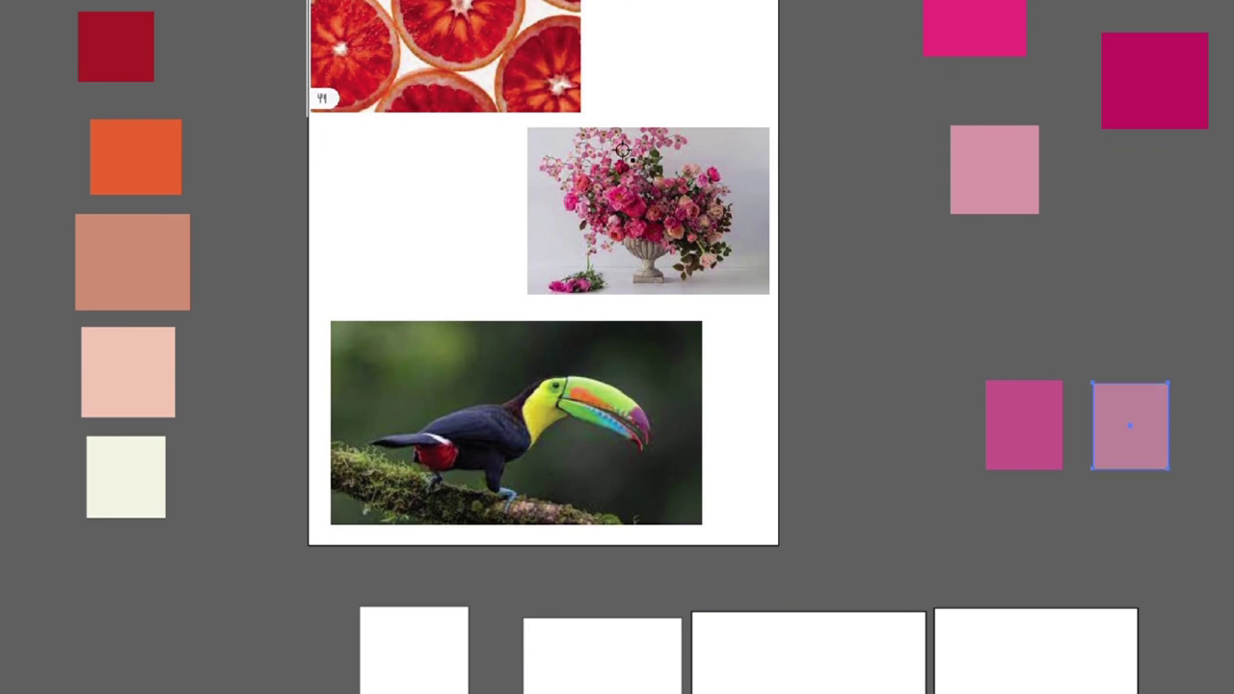
pyautogui.click(631, 157)
pyautogui.click(584, 170)
pyautogui.click(587, 212)
pyautogui.click(586, 214)
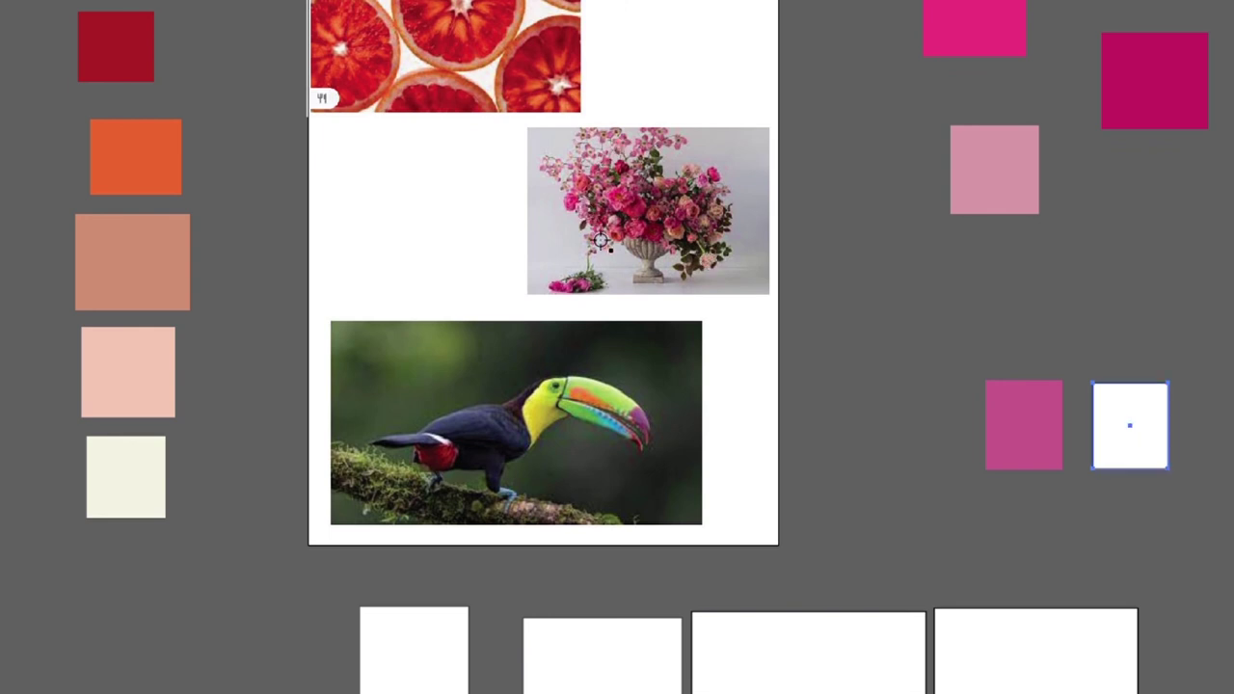
pyautogui.click(617, 228)
pyautogui.click(671, 222)
pyautogui.click(675, 224)
pyautogui.click(673, 221)
pyautogui.click(702, 184)
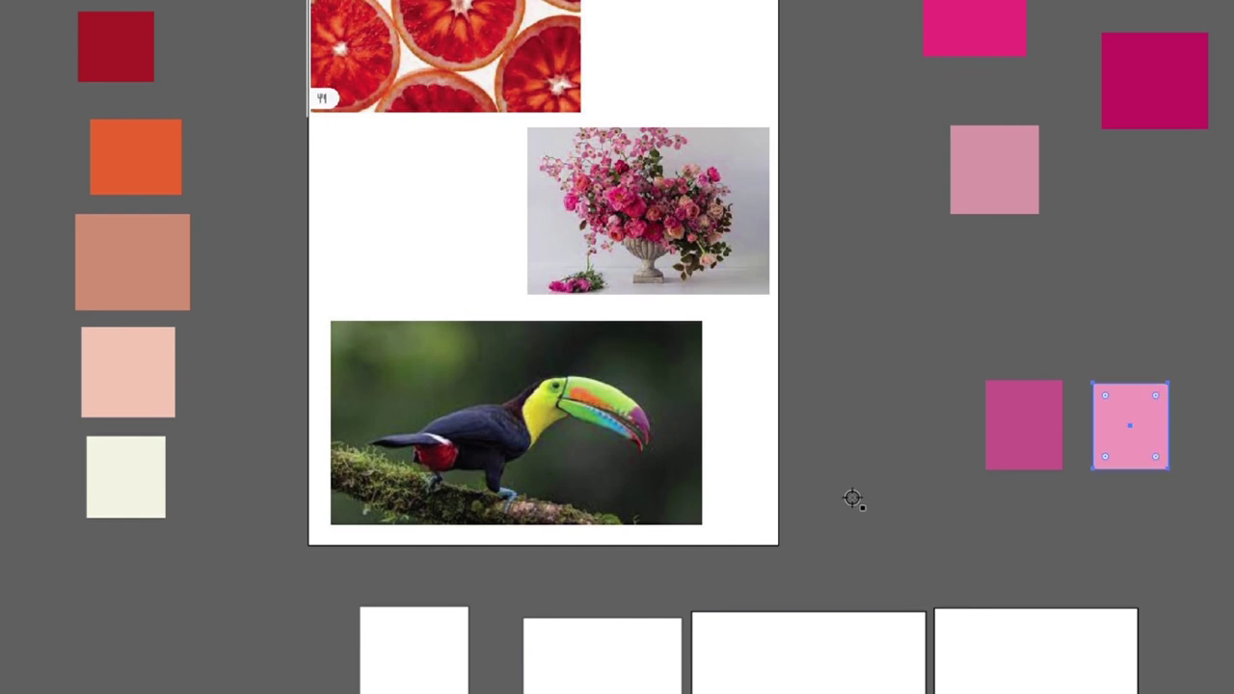
# Stack the magenta, dark magenta, pink and mauve swatches in one column right of the artboard.
pyautogui.moveTo(969, 5); pyautogui.dragTo(940, 327)
pyautogui.moveTo(1115, 83); pyautogui.dragTo(922, 6)
pyautogui.moveTo(992, 159); pyautogui.dragTo(925, 491)
pyautogui.moveTo(947, 355); pyautogui.dragTo(970, 151)
pyautogui.moveTo(1021, 423); pyautogui.dragTo(965, 225)
pyautogui.moveTo(1126, 437); pyautogui.dragTo(970, 344)
pyautogui.moveTo(928, 501); pyautogui.dragTo(978, 438)
pyautogui.click(1094, 494)
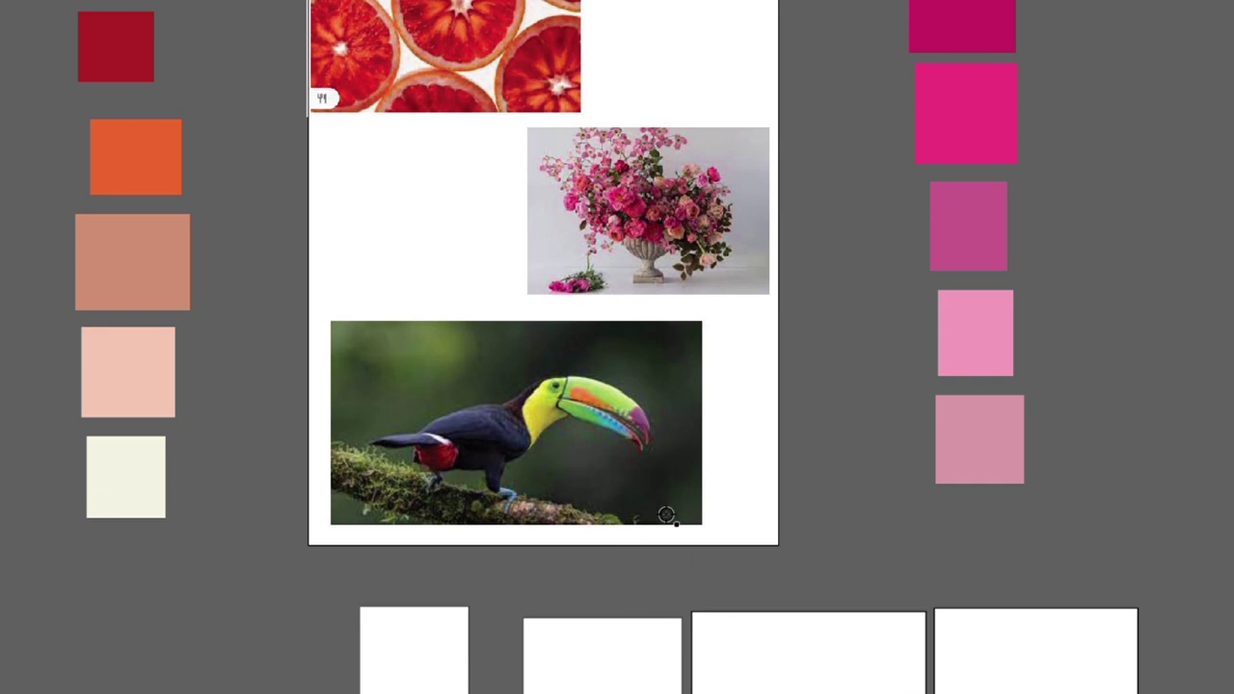
# Fill the bottom-left empty square with a colour sampled from the toucan photo.
pyautogui.click(409, 653)
pyautogui.click(644, 418)
pyautogui.click(445, 459)
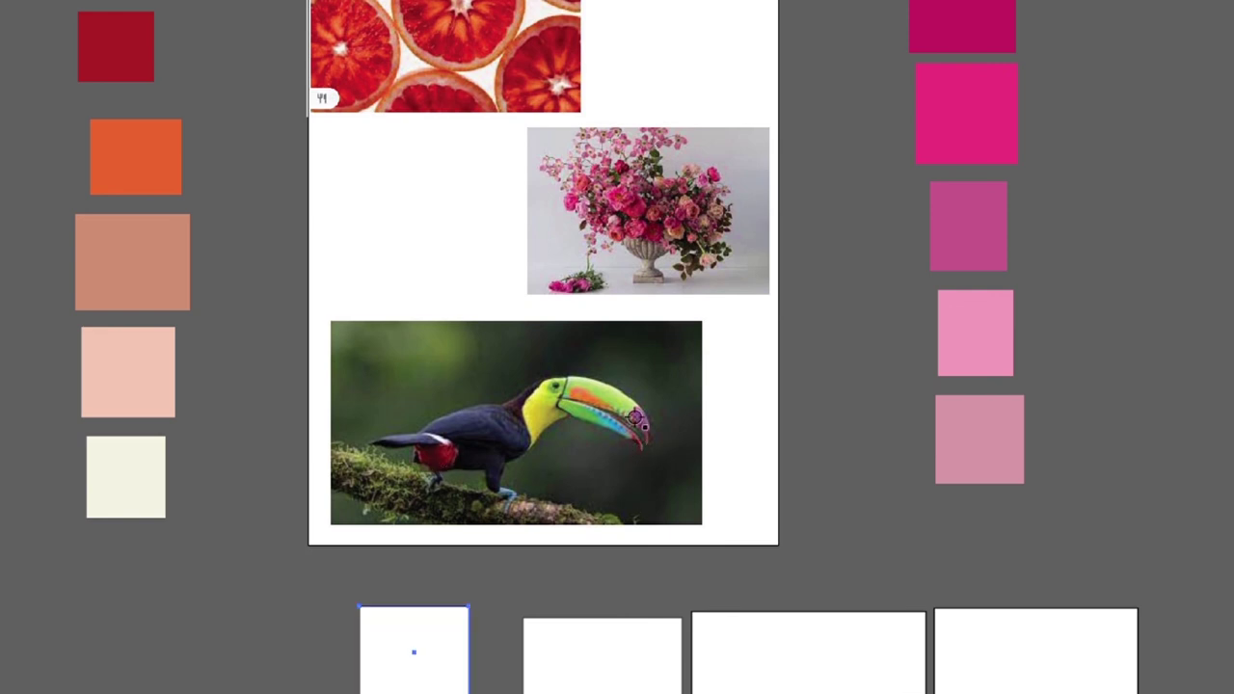
# Fill the first two bottom squares with magenta and blue from the toucan's beak.
pyautogui.click(640, 417)
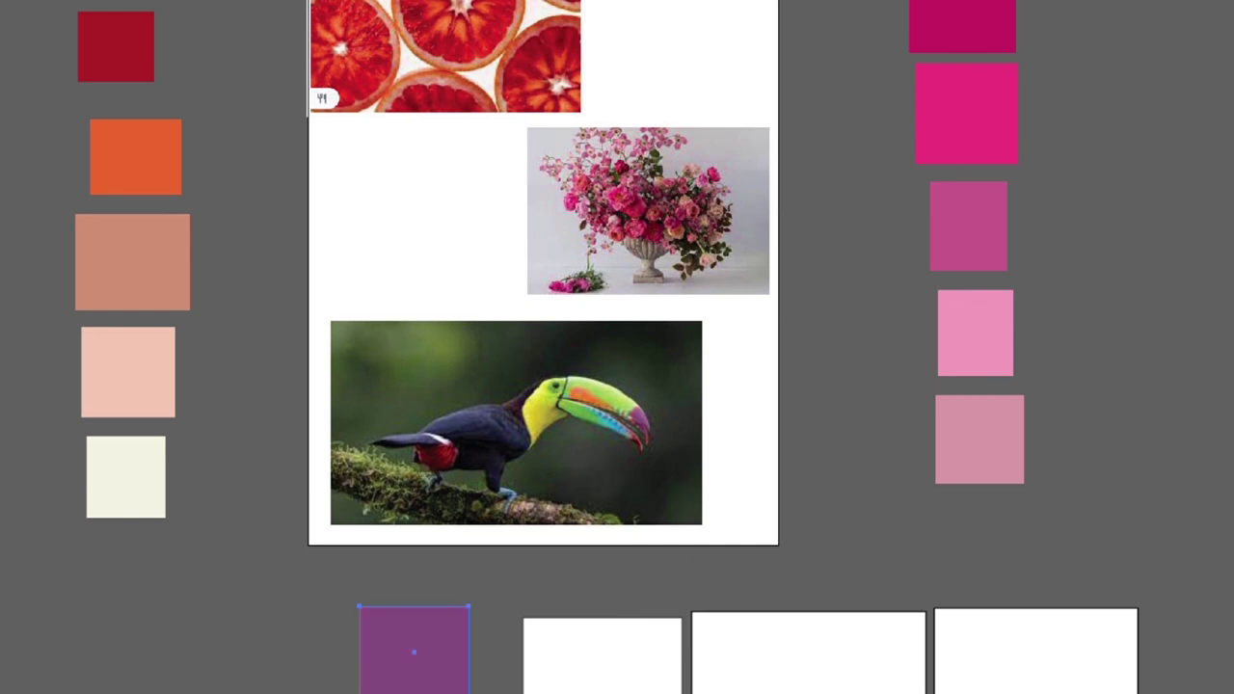
pyautogui.click(962, 26)
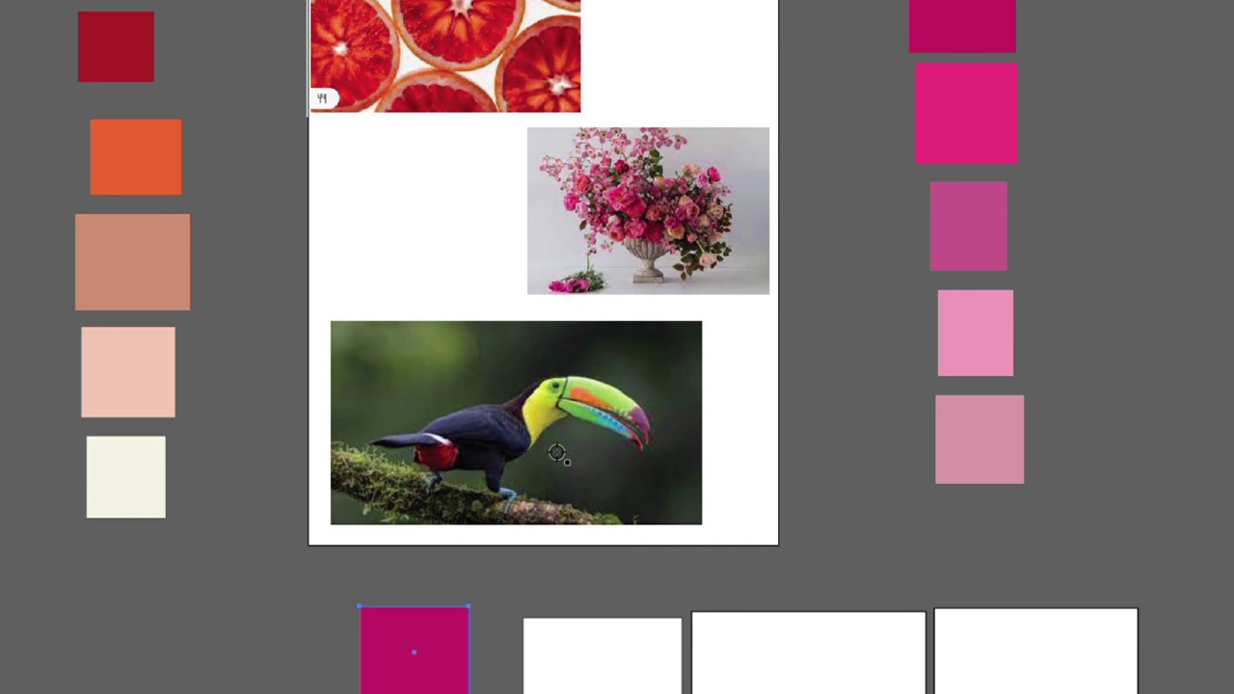
pyautogui.keyDown('ctrl'); pyautogui.click(598, 655); pyautogui.keyUp('ctrl')
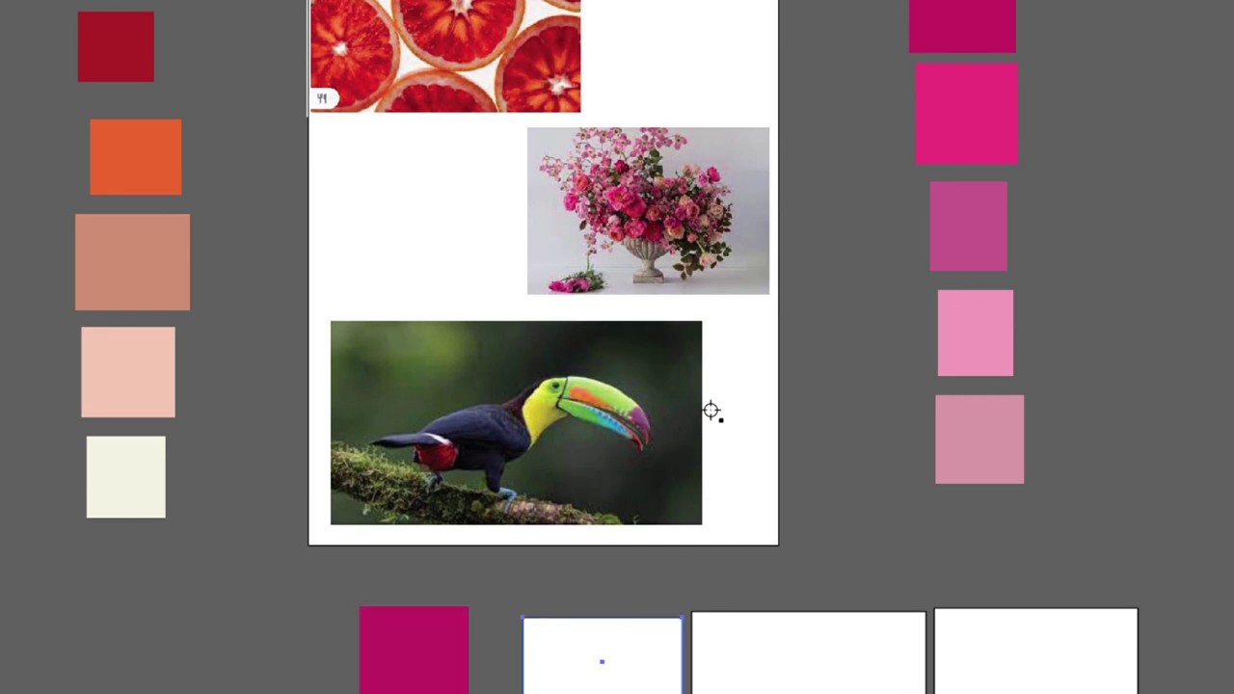
pyautogui.click(623, 430)
# Fill the last two bottom rectangles with lime green and orange from the toucan's beak.
pyautogui.keyDown('ctrl'); pyautogui.click(766, 633); pyautogui.keyUp('ctrl')
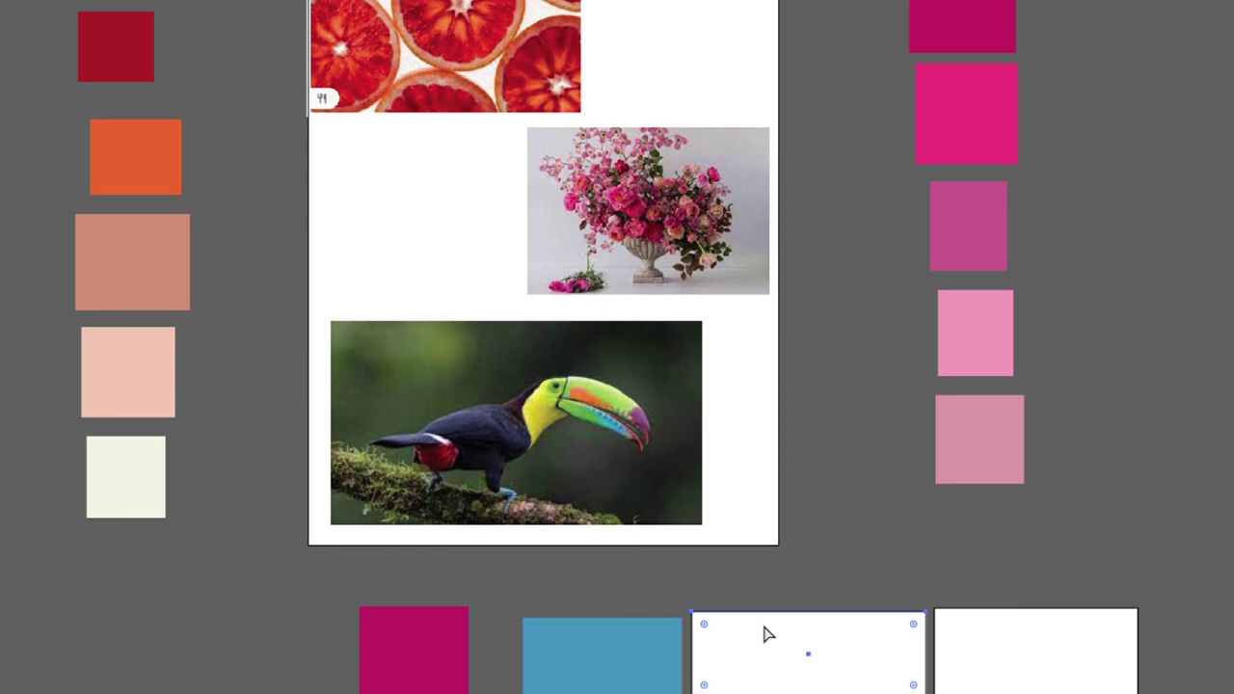
pyautogui.click(622, 402)
pyautogui.keyDown('ctrl'); pyautogui.click(1030, 668); pyautogui.keyUp('ctrl')
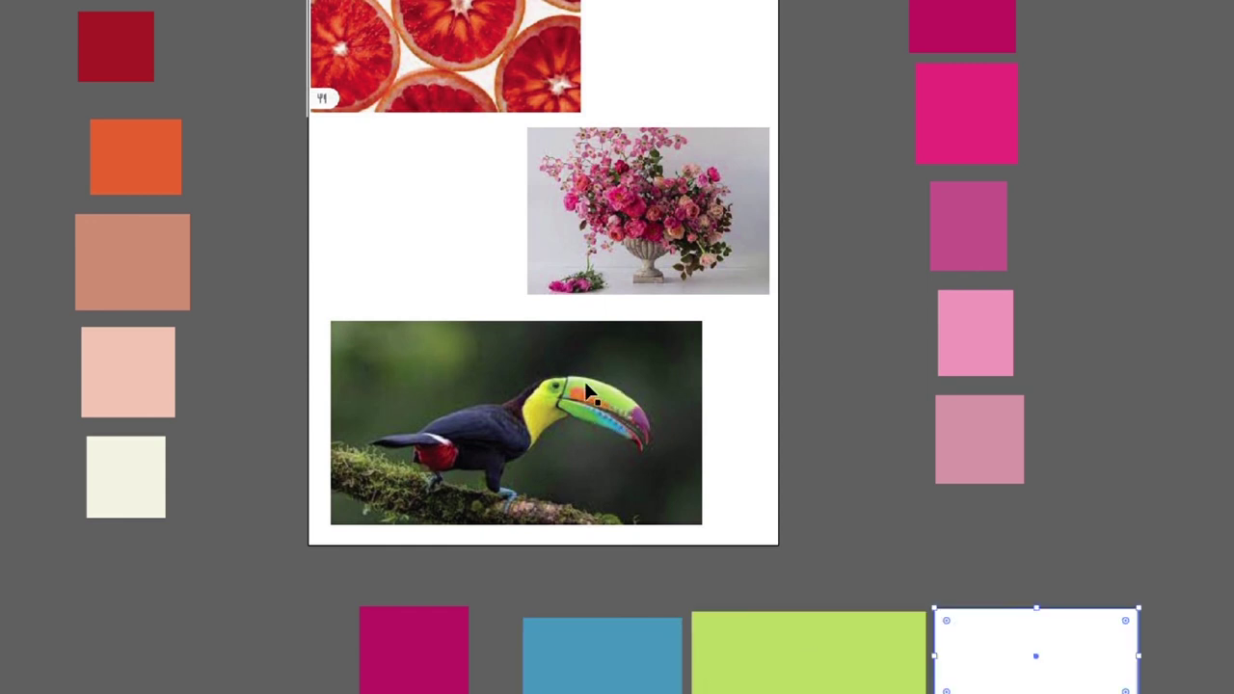
pyautogui.click(583, 396)
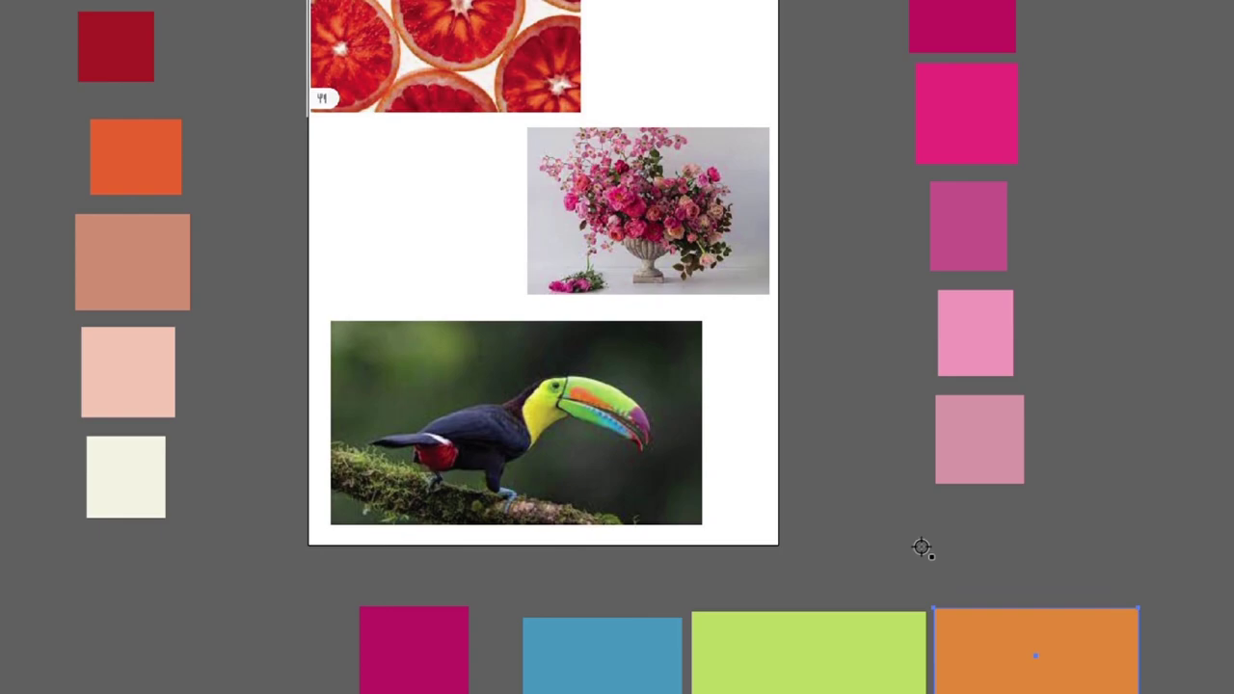